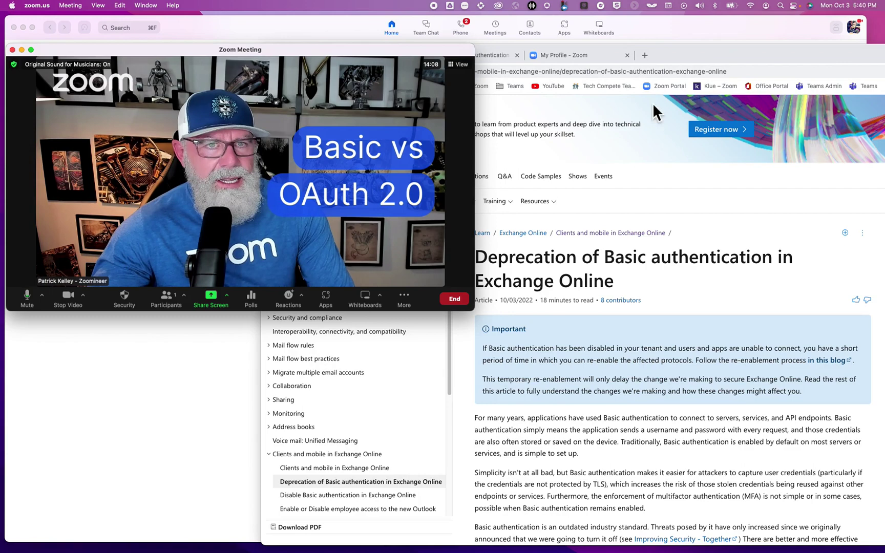
# Step: Arrange the meeting and browser windows side by side and show the Zoom Support article on updating Basic Authentication for Office 365
pyautogui.click(683, 56)
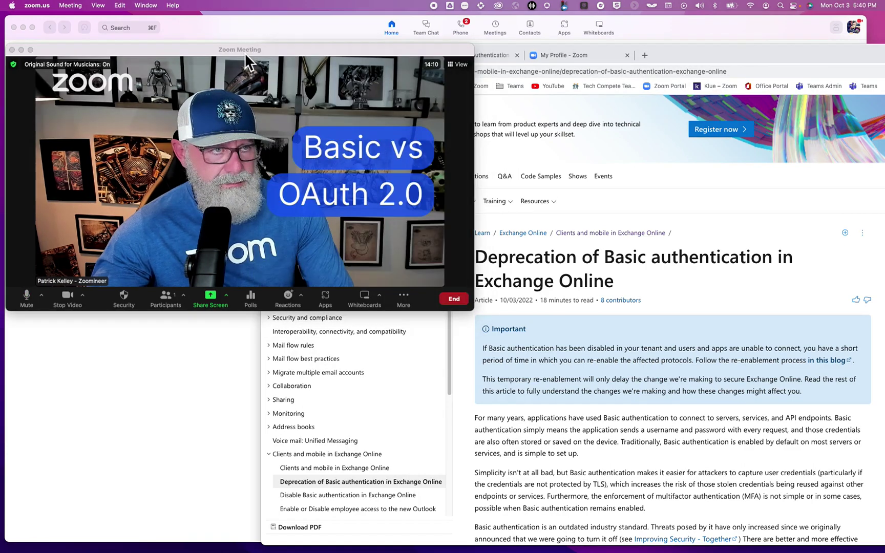
pyautogui.moveTo(244, 53); pyautogui.dragTo(183, 53)
pyautogui.moveTo(677, 57); pyautogui.dragTo(708, 54)
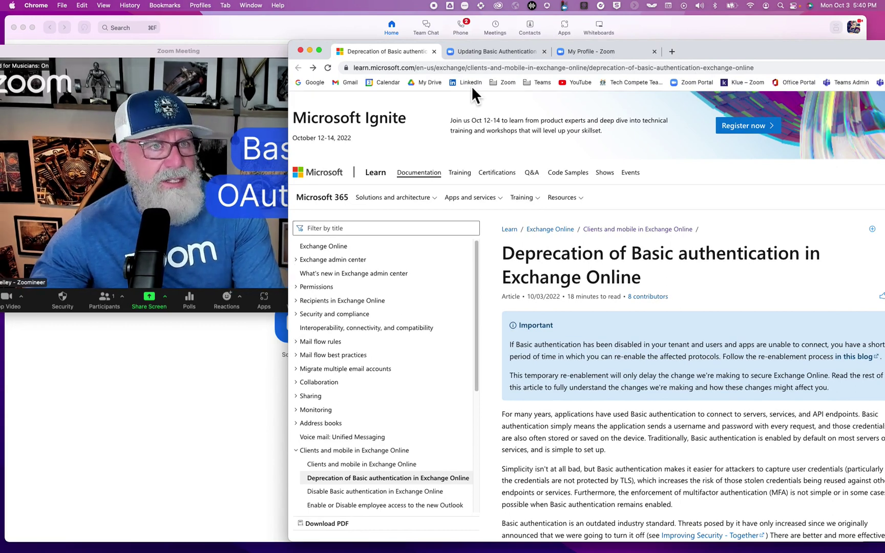
pyautogui.click(498, 55)
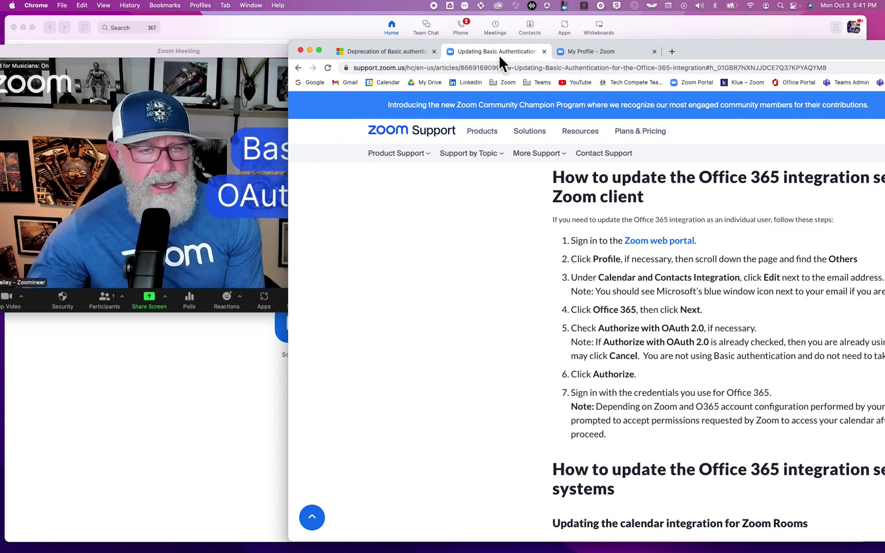
pyautogui.moveTo(707, 51)
pyautogui.mouseDown()
pyautogui.moveTo(567, 44)
pyautogui.moveTo(714, 51)
pyautogui.mouseUp()
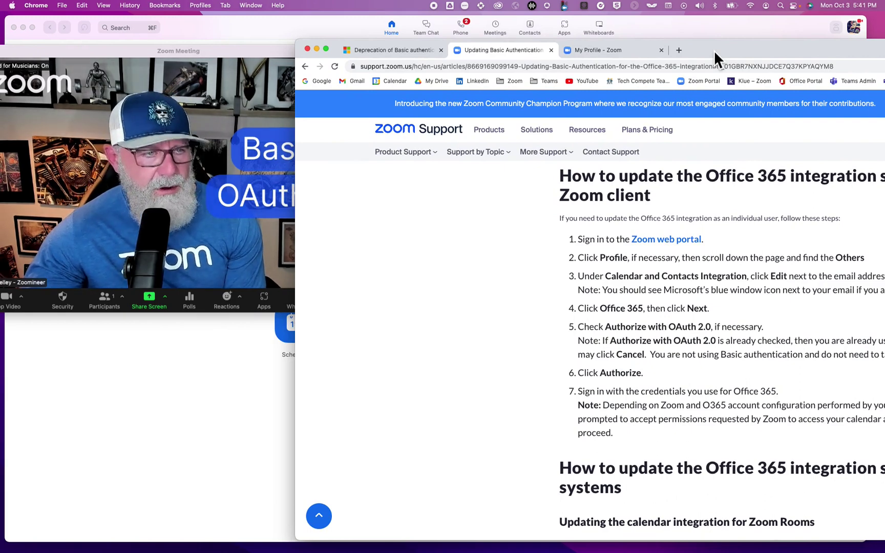
# Step: Show the Zoom profile page and search it for "calendar" to find the Calendar and Contacts Integration section
pyautogui.click(632, 53)
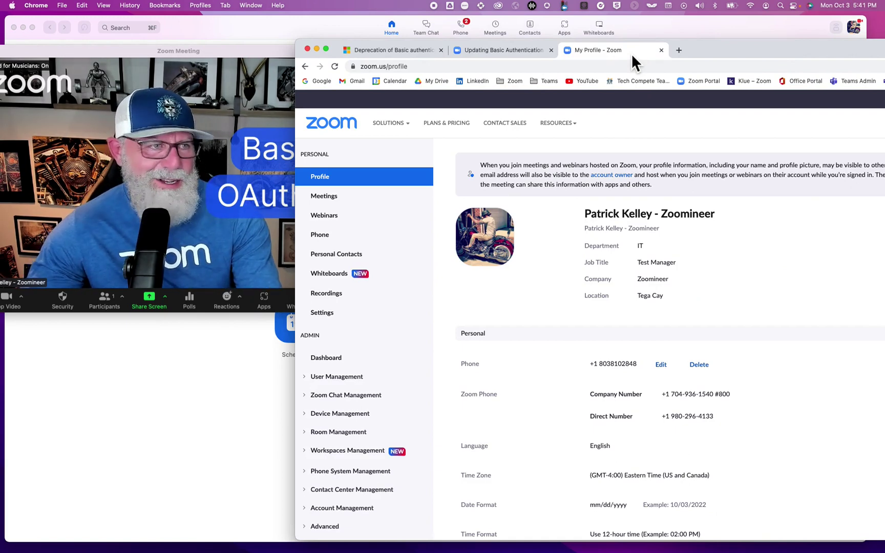
pyautogui.moveTo(556, 123)
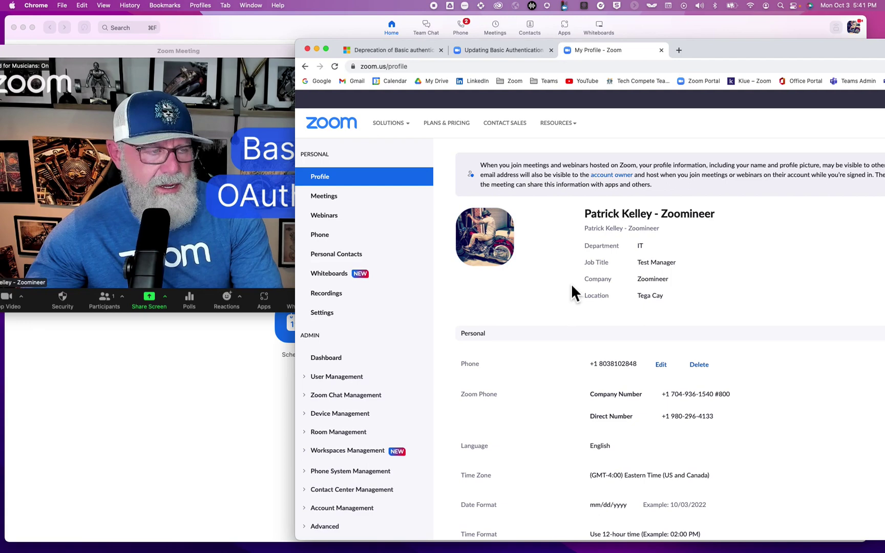
pyautogui.press('super+f')
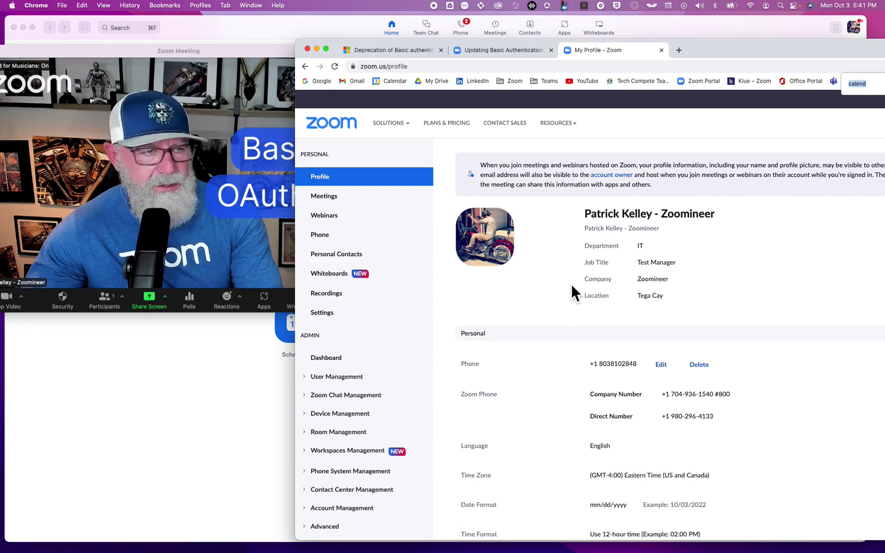
pyautogui.write('c')
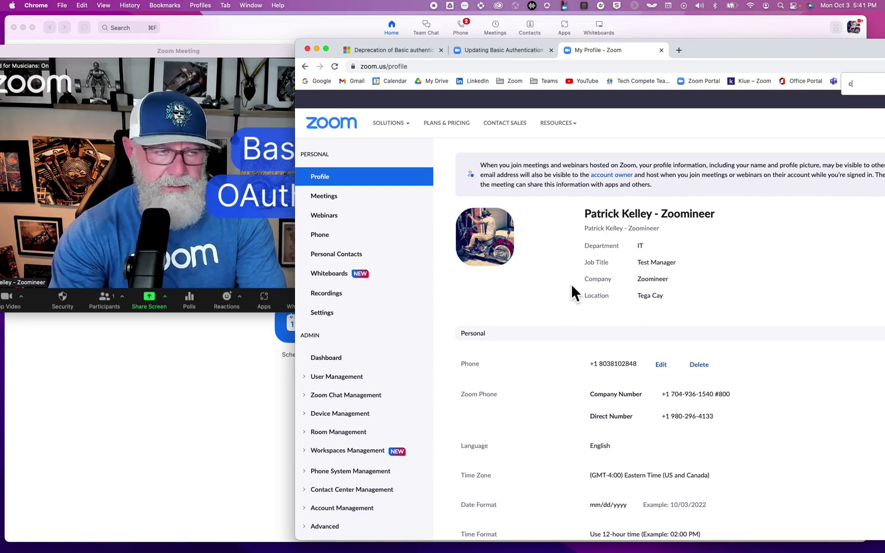
pyautogui.write('alendar')
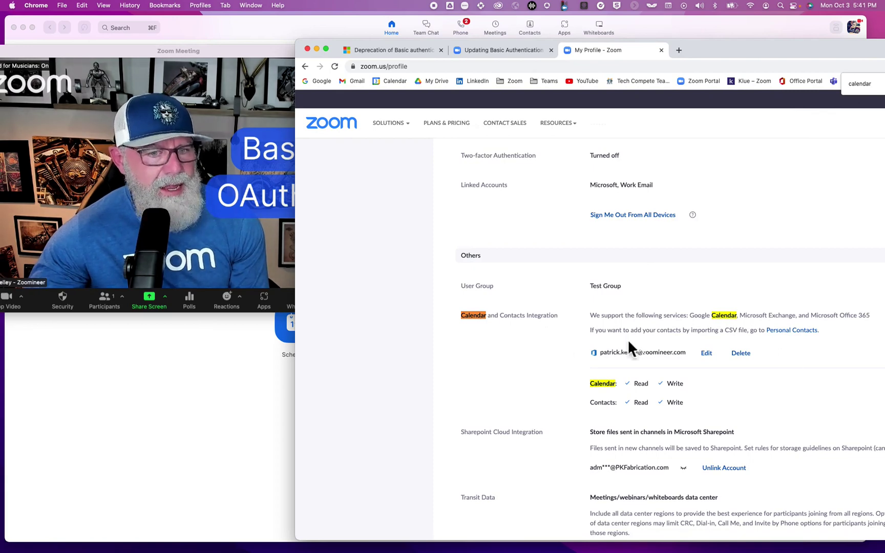
# Step: Edit the profile's calendar and contacts integration with Office 365 as the service, signing back in to Zoom to reach its authorization settings
pyautogui.click(708, 354)
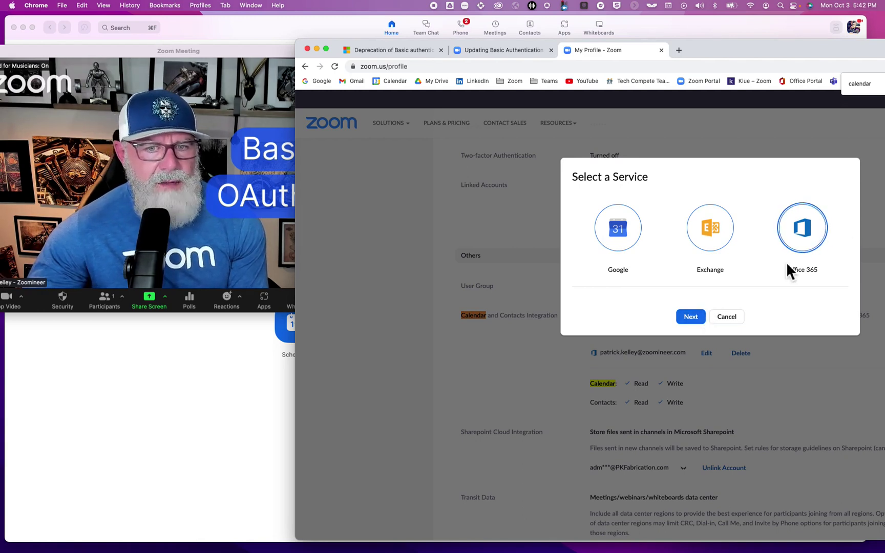
pyautogui.click(691, 317)
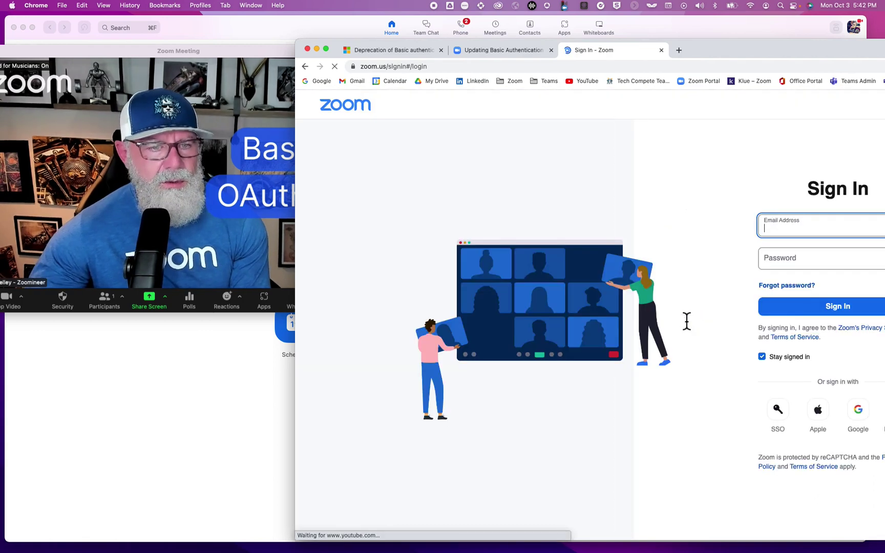
pyautogui.click(789, 314)
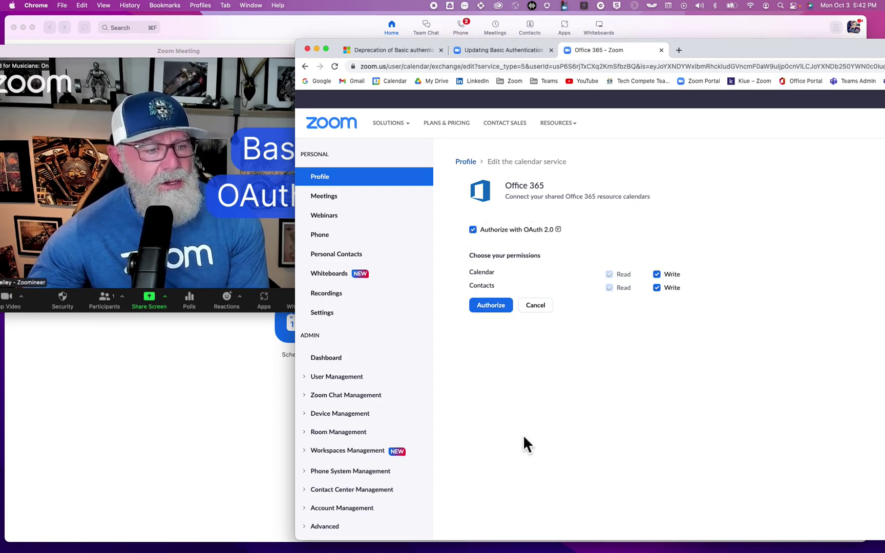
# Step: Open the Room Management calendar integration list, view the resources of the Office 365 service added Jun 14, 2021, and return to the list
pyautogui.click(367, 434)
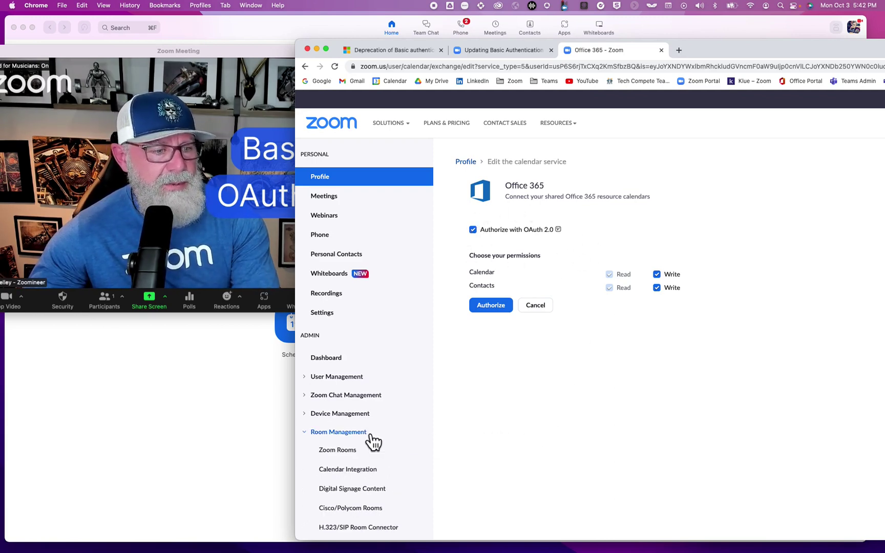
pyautogui.scroll(-1, 374, 442)
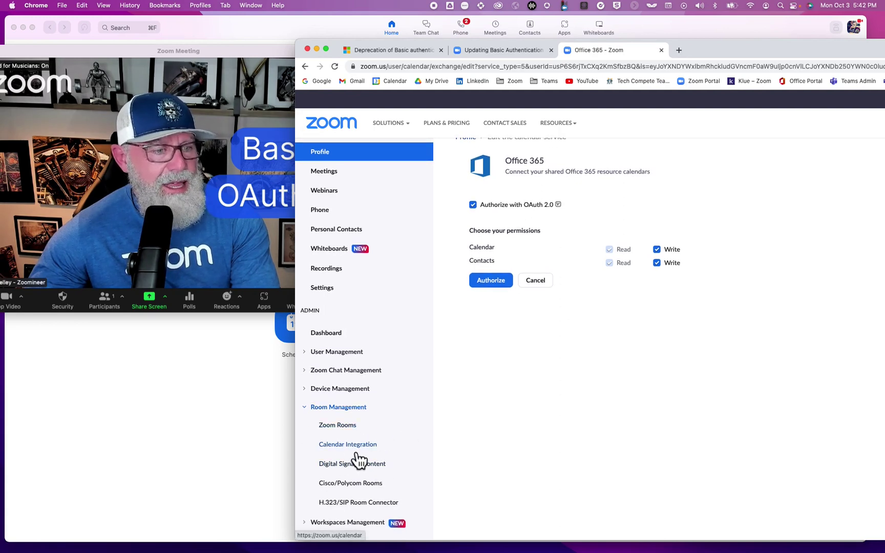
pyautogui.click(357, 454)
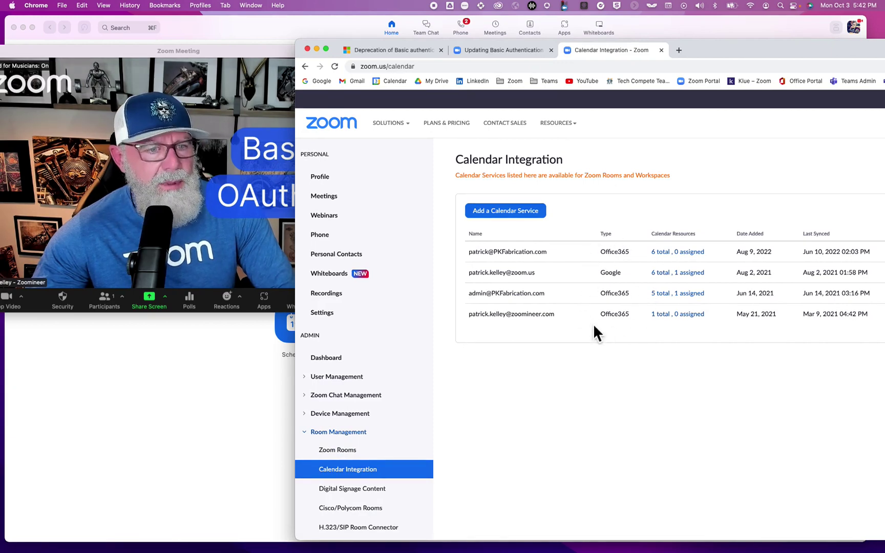
pyautogui.click(678, 301)
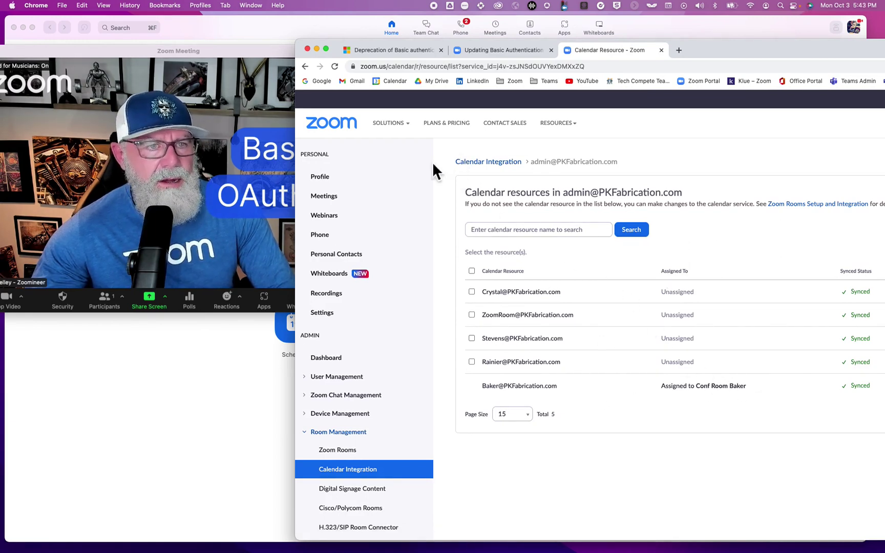
pyautogui.click(305, 66)
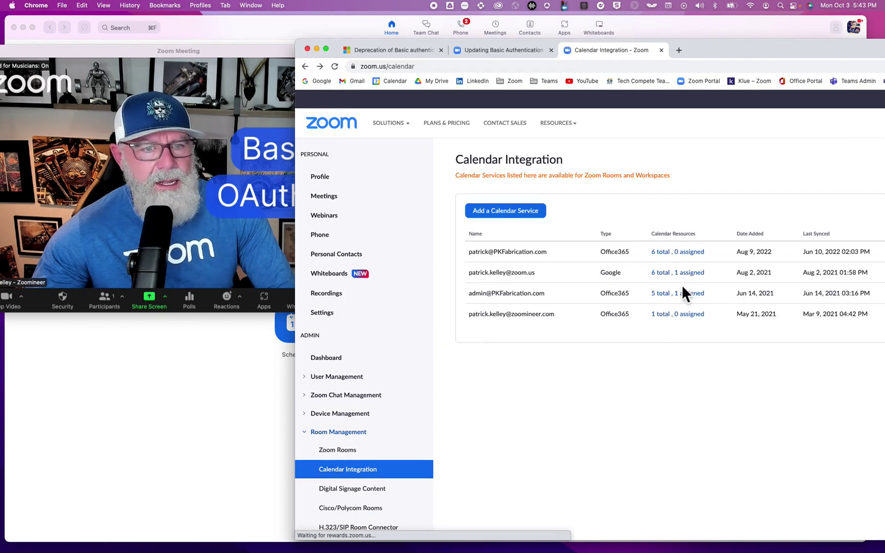
# Step: View the calendar resources of the Office 365 service added Aug 9, 2022, select the Rainier resource, and return to the service list
pyautogui.click(687, 252)
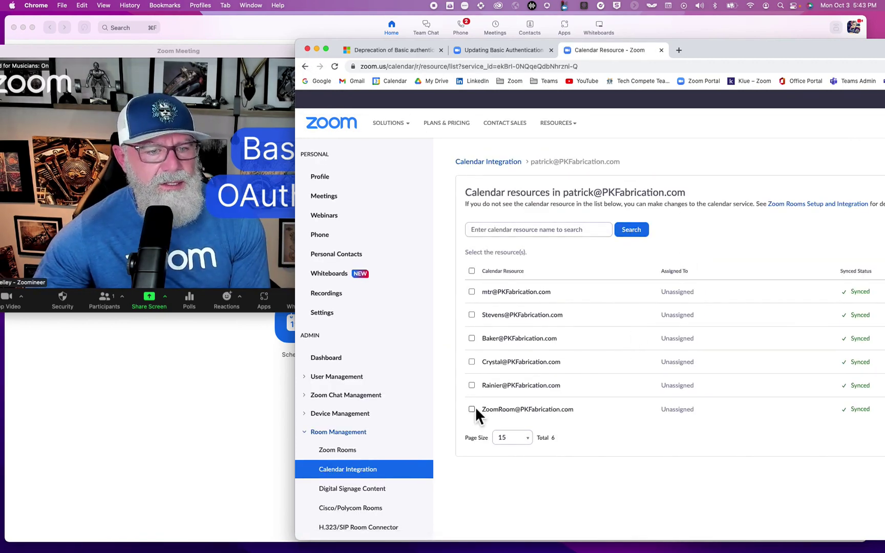
pyautogui.click(472, 385)
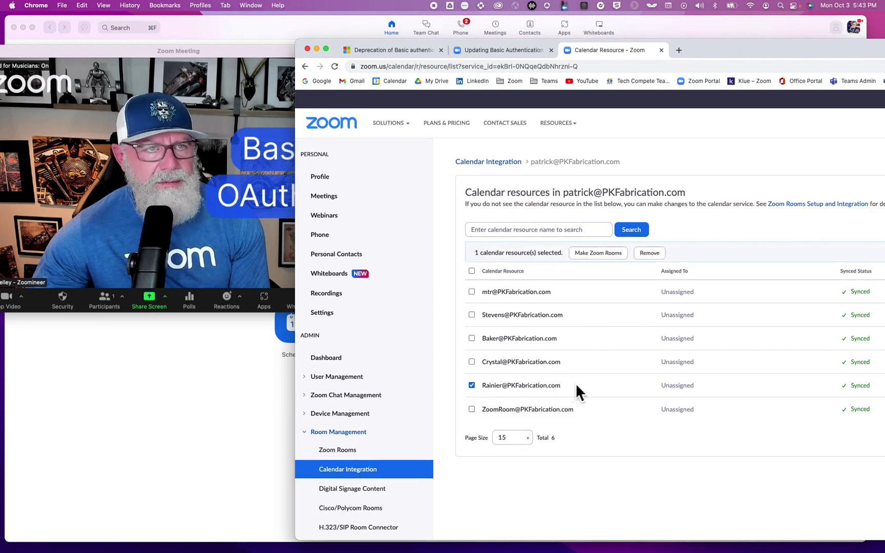
pyautogui.moveTo(717, 51); pyautogui.dragTo(742, 56)
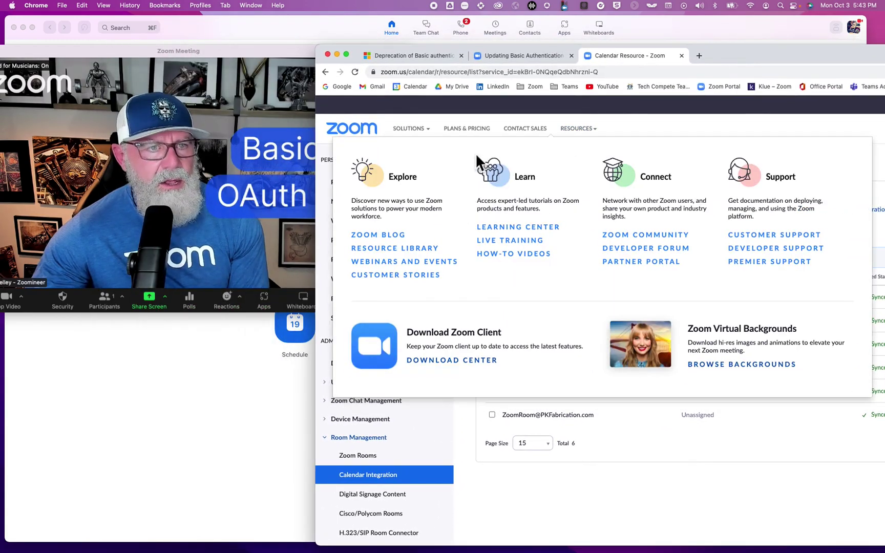
pyautogui.click(329, 72)
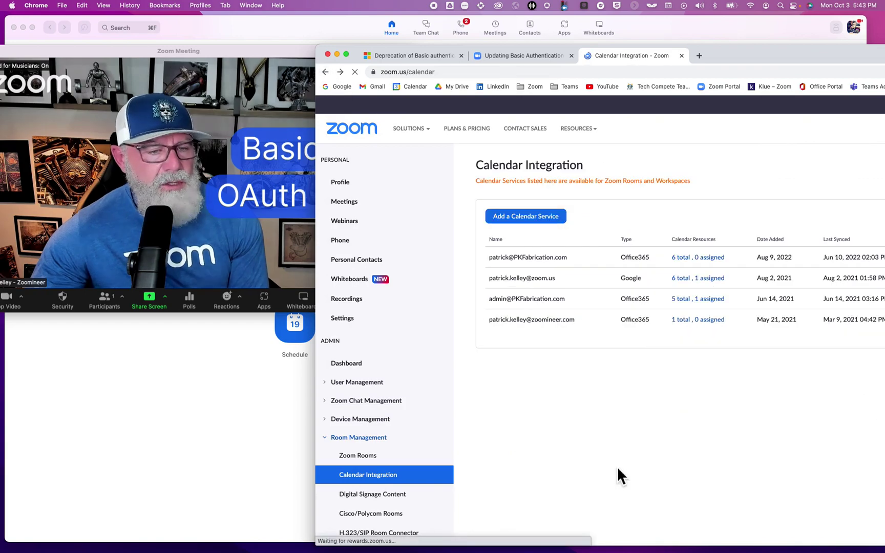
# Step: Reposition the browser and meeting windows and open the reauthorization settings of the Office 365 calendar service added Aug 9, 2022
pyautogui.moveTo(728, 57); pyautogui.dragTo(561, 212)
pyautogui.moveTo(362, 51); pyautogui.dragTo(465, 18)
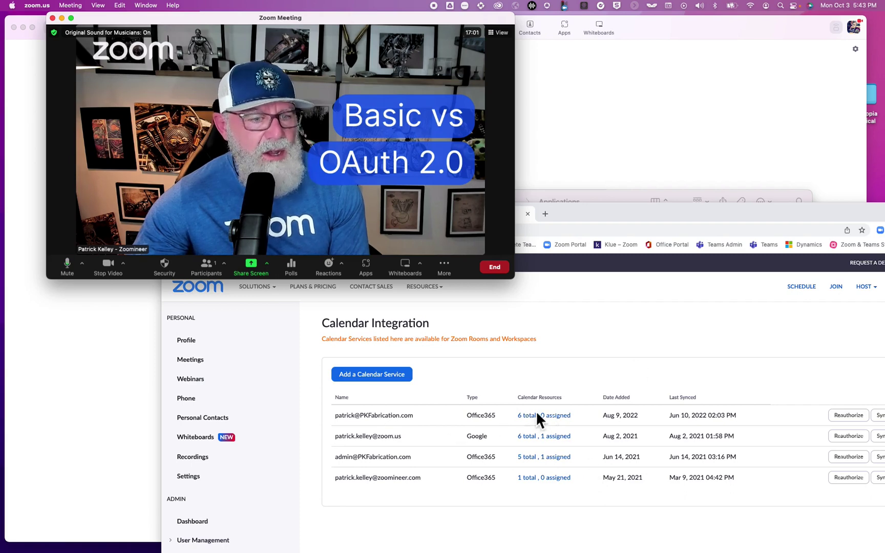
pyautogui.moveTo(719, 211); pyautogui.dragTo(656, 215)
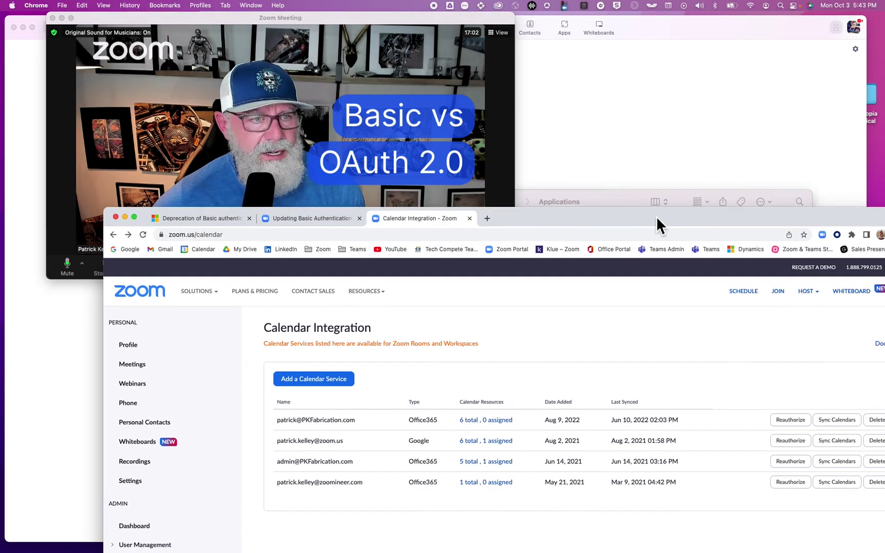
pyautogui.click(794, 421)
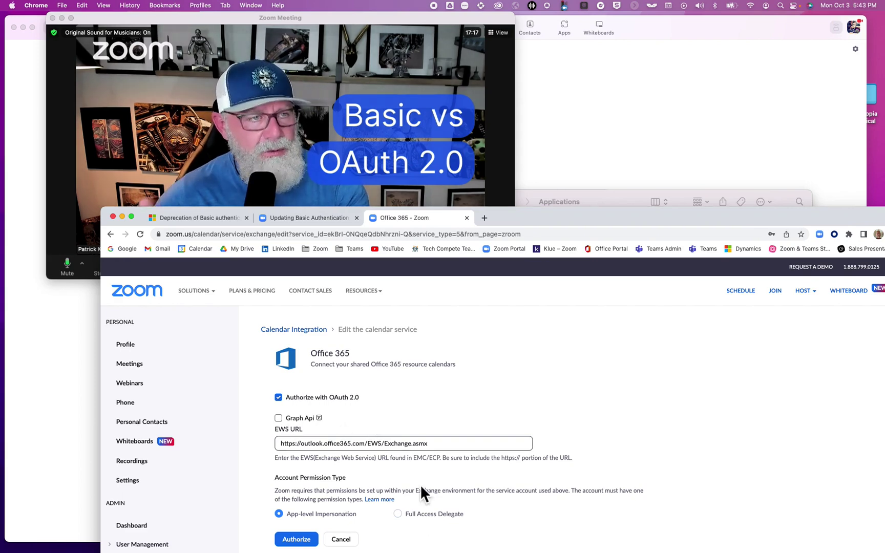
# Step: Return to the Zoom Support article and review its room system instructions through to the section on requiring OAuth 2.0 authentication
pyautogui.click(366, 77)
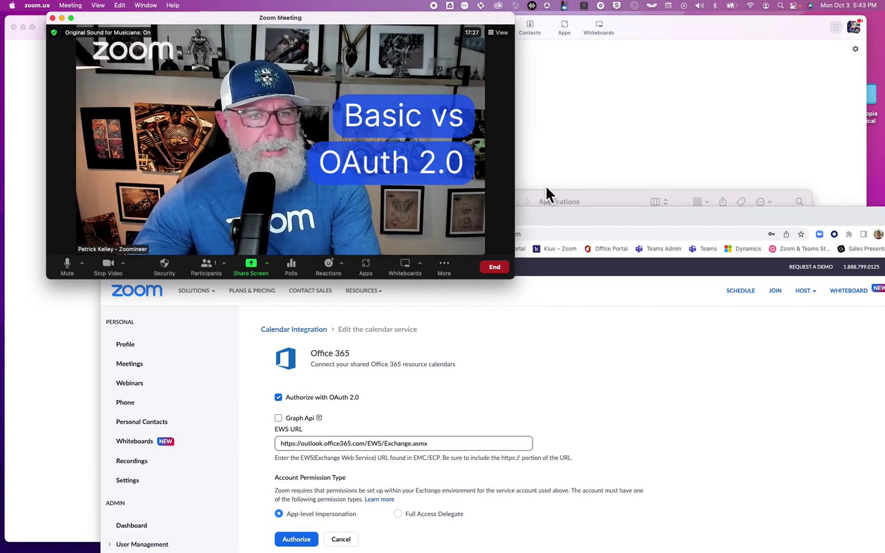
pyautogui.click(580, 221)
pyautogui.click(344, 219)
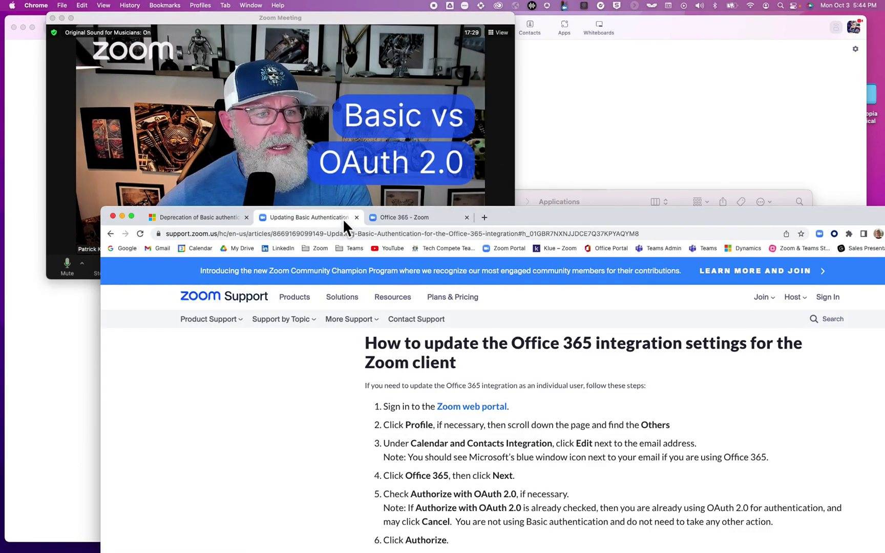
pyautogui.scroll(-1, 609, 411)
pyautogui.scroll(-5, 609, 411)
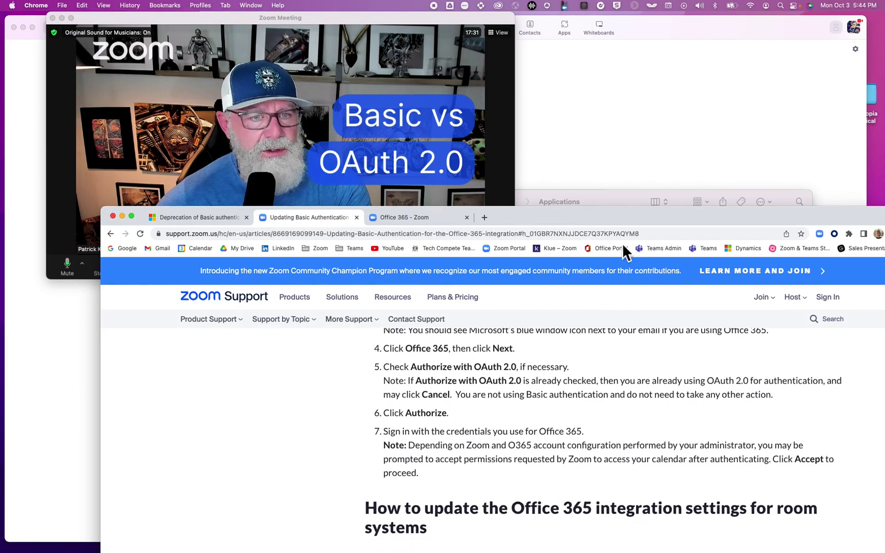
pyautogui.moveTo(629, 219); pyautogui.dragTo(840, 34)
pyautogui.scroll(-5, 682, 291)
pyautogui.scroll(-10, 681, 291)
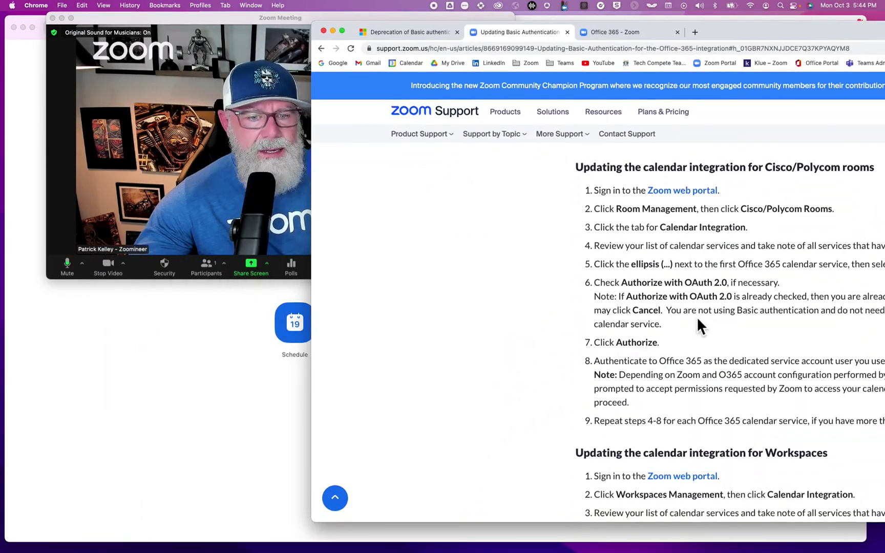
pyautogui.scroll(-8, 697, 321)
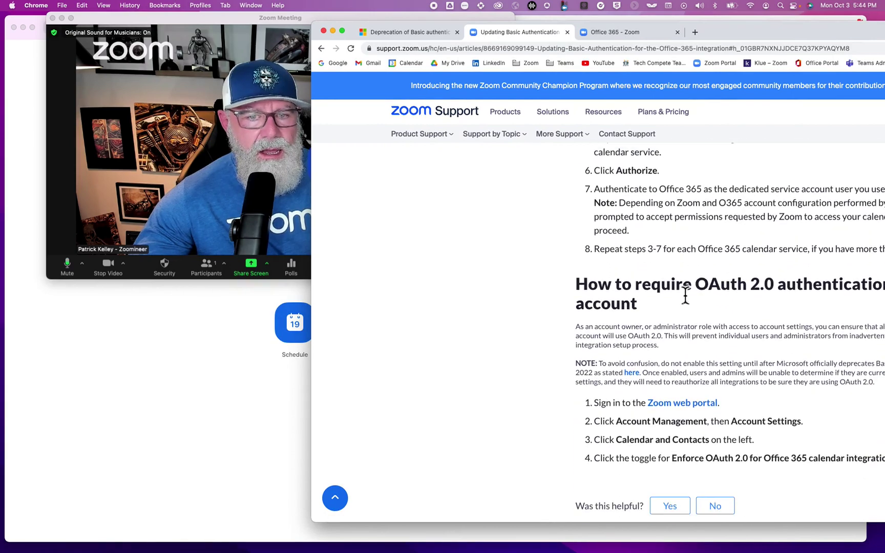
# Step: Shift the browser to reveal more of the OAuth 2.0 instructions, and bring the Zoom meeting window forward, fully on screen
pyautogui.moveTo(286, 24); pyautogui.dragTo(216, 23)
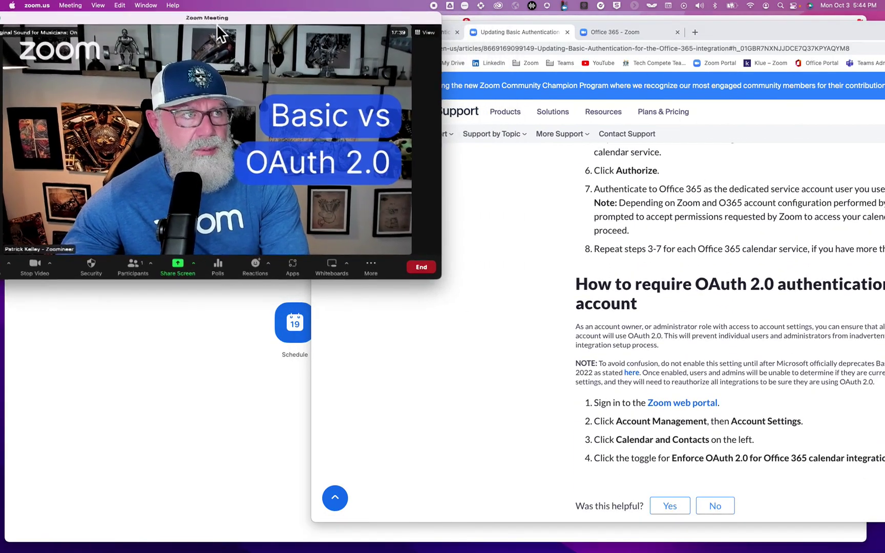
pyautogui.moveTo(728, 36); pyautogui.dragTo(653, 34)
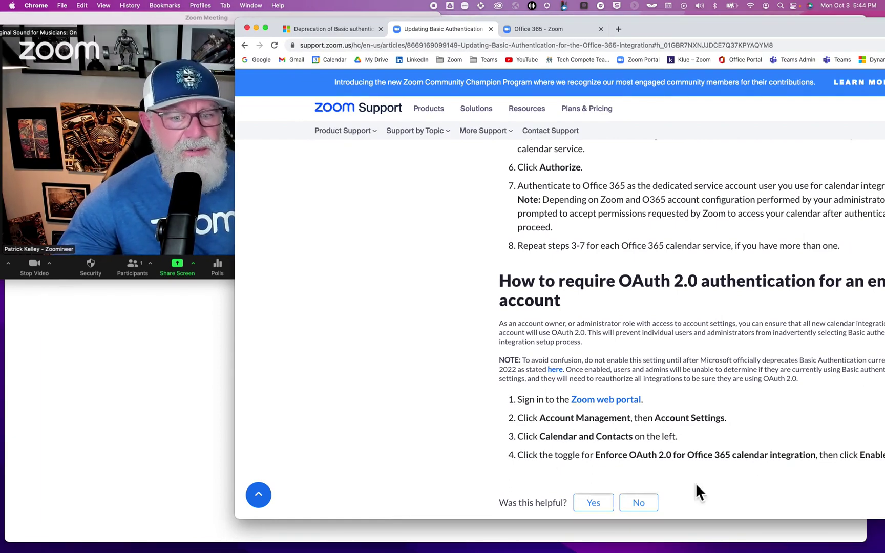
pyautogui.click(173, 30)
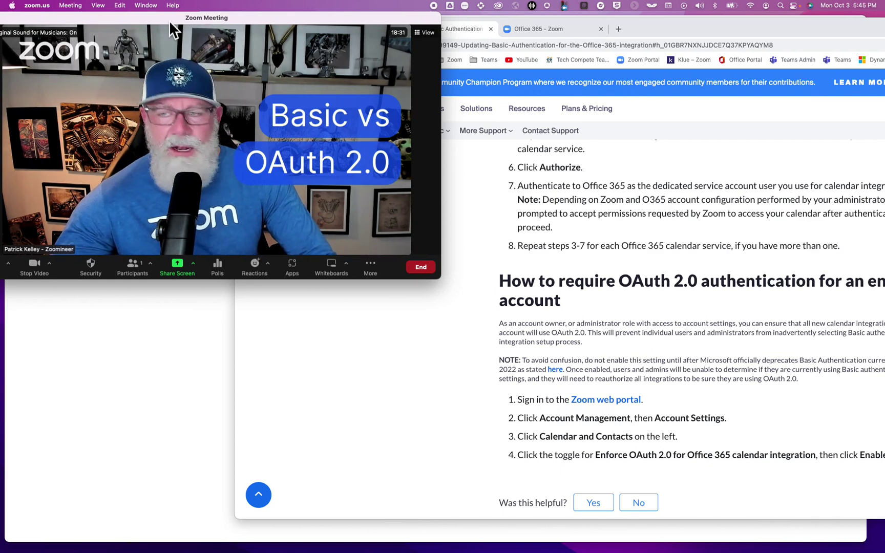
pyautogui.moveTo(170, 23); pyautogui.dragTo(200, 37)
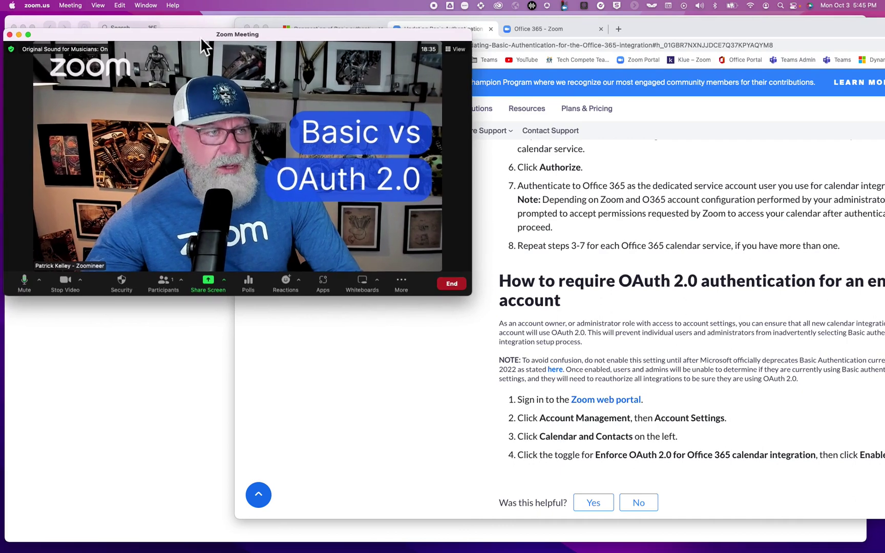